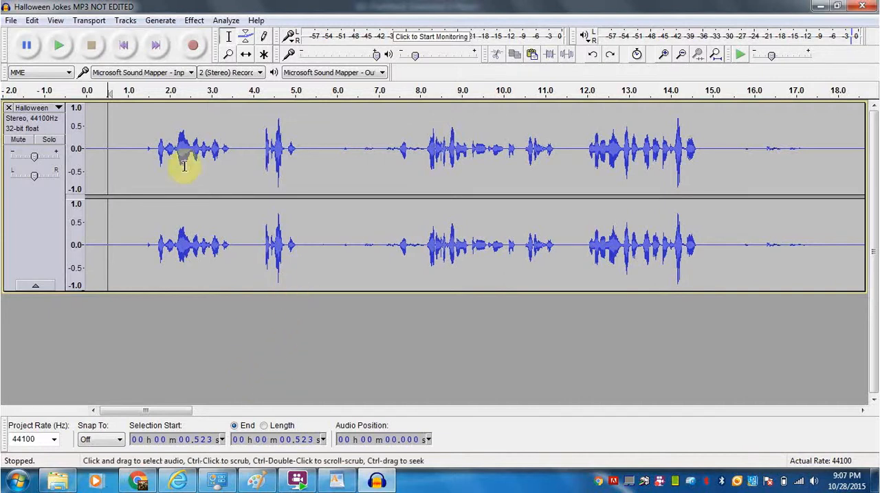
Play the Halloween track from the beginning through the first joke and stop playback in the silence after it.
left_click(124, 45)
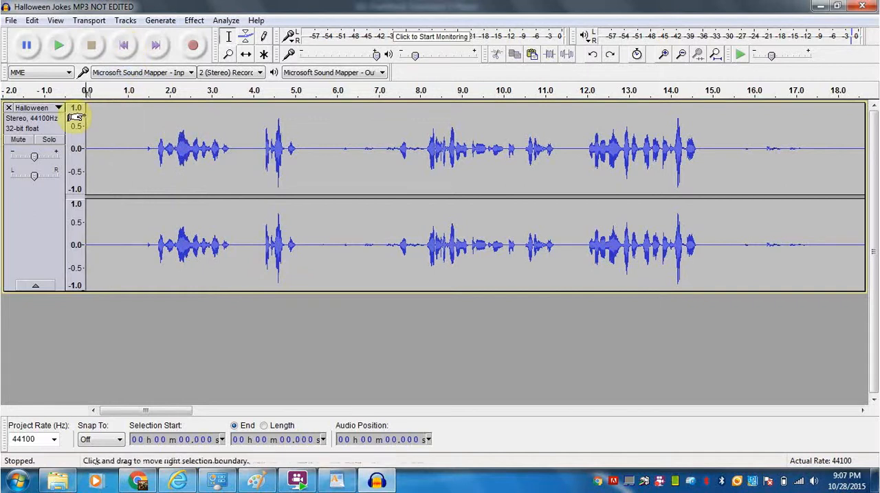
left_click(59, 46)
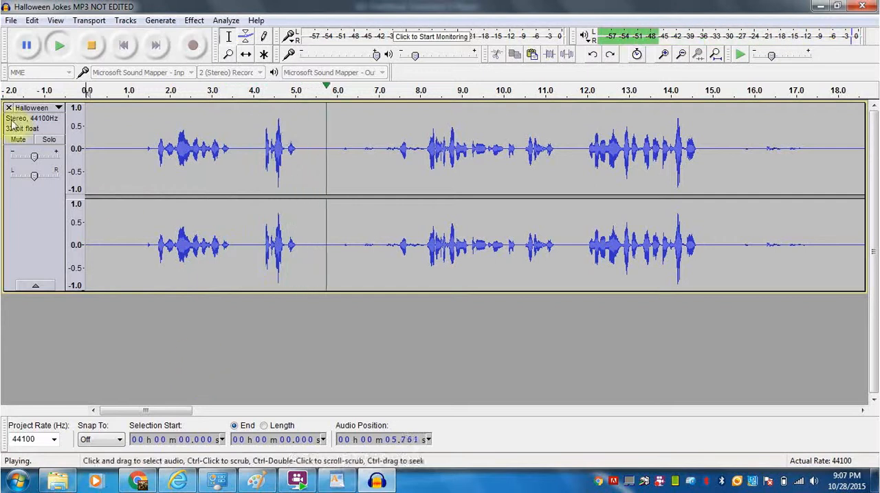
left_click(91, 46)
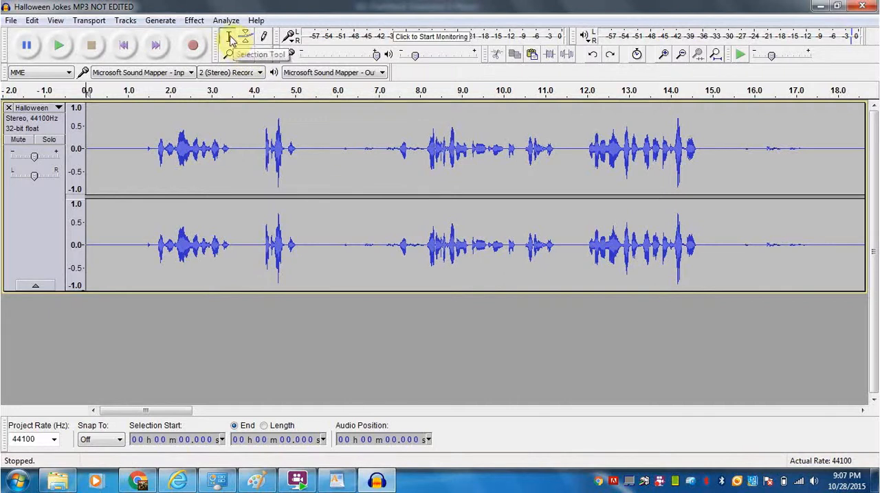
Split the Halloween track at about 6.03 s and shift the clip after the split to start at about 12.7 s.
left_click(337, 148)
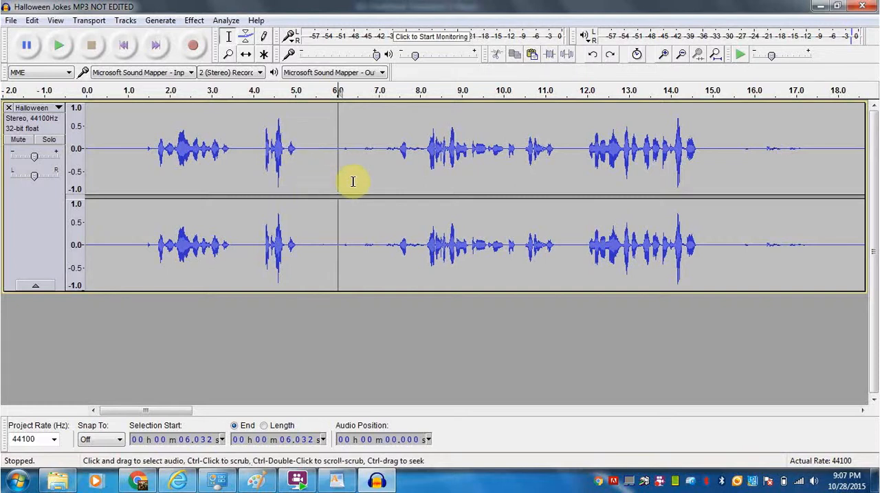
left_click(32, 20)
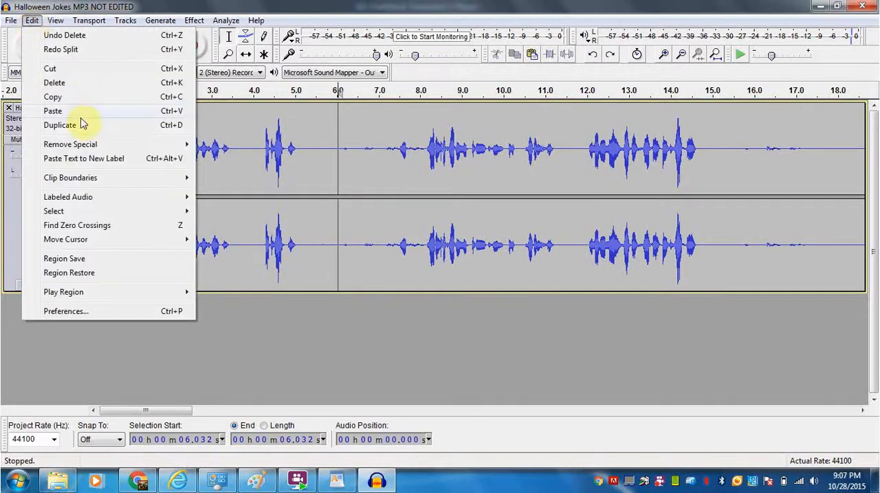
mouse_move(193, 177)
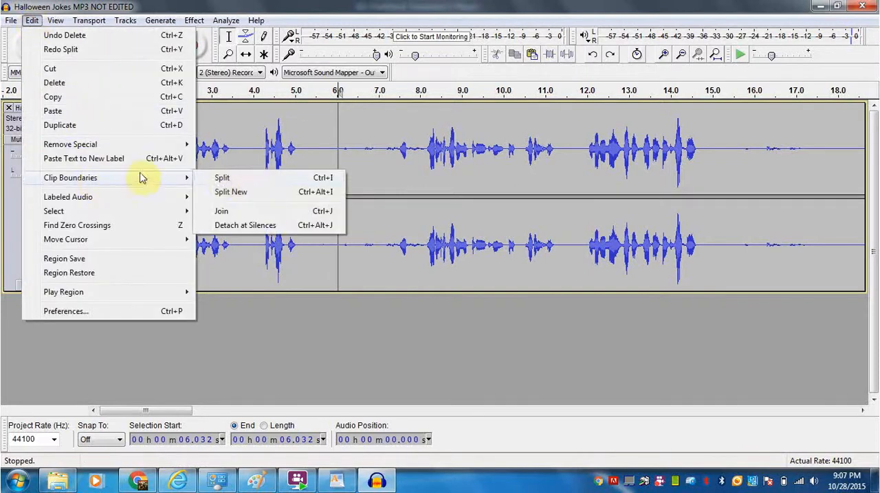
left_click(220, 179)
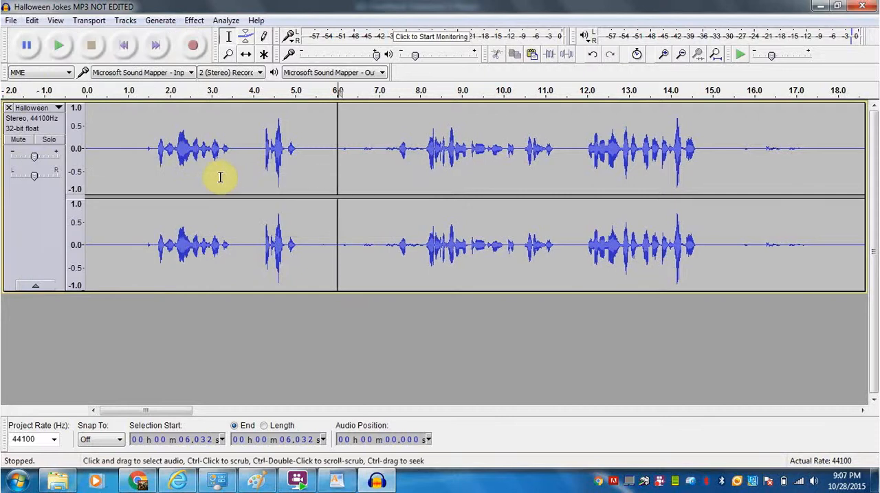
left_click(246, 55)
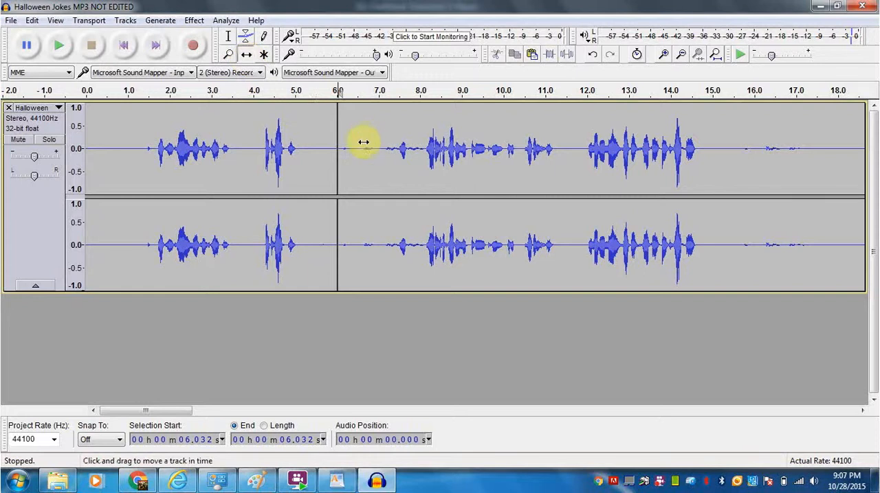
left_click_drag(366, 133, 645, 128)
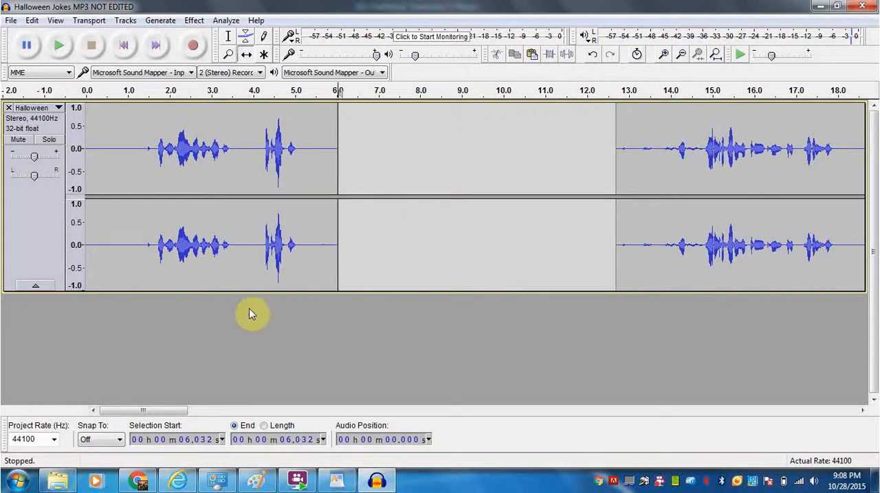
Import the laughter file from the Audio files folder as a new track, making a copy of the file before editing.
left_click(12, 21)
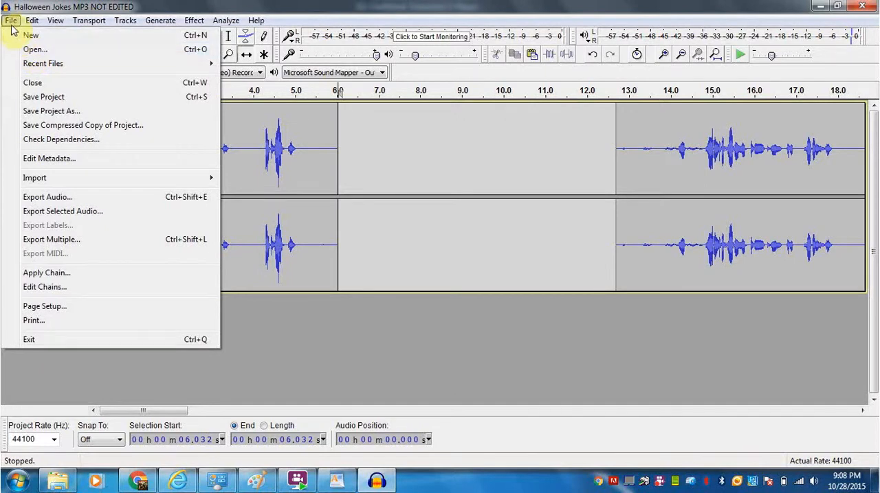
mouse_move(147, 177)
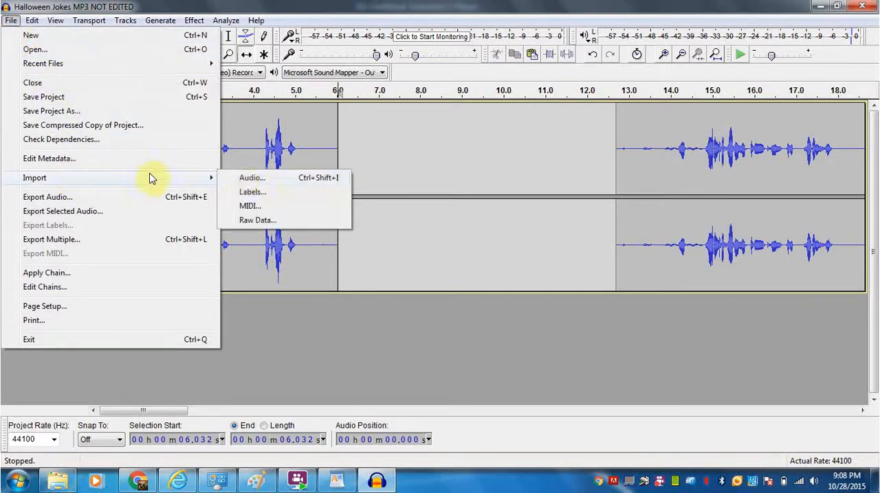
left_click(239, 178)
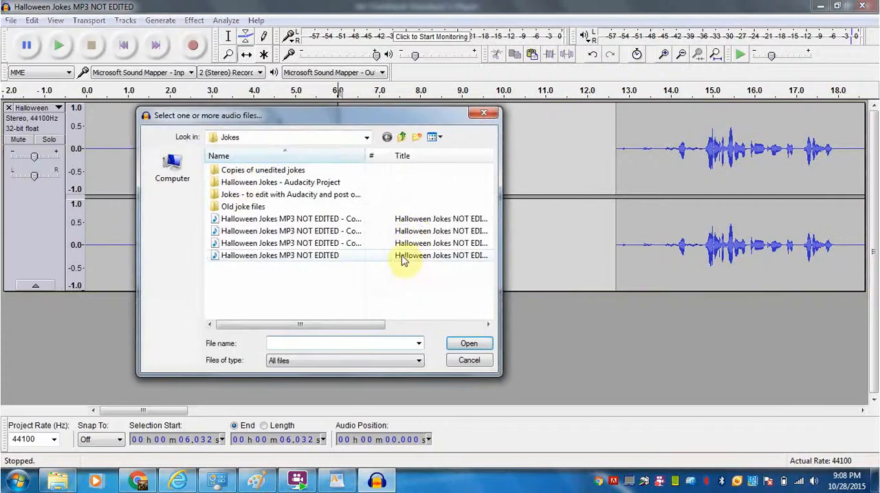
left_click(398, 140)
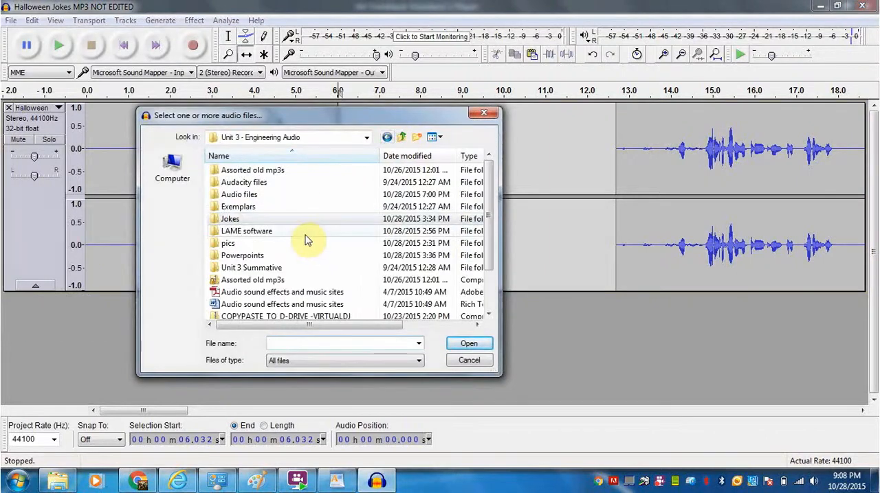
double_click(242, 195)
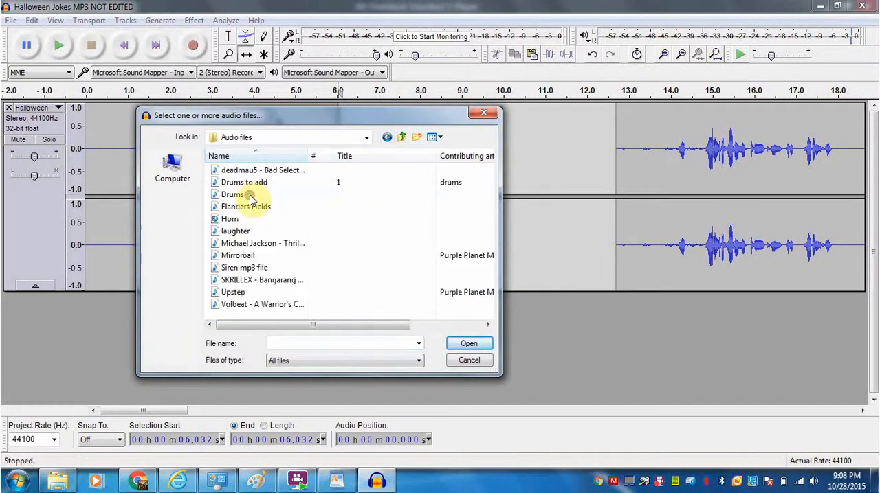
double_click(234, 233)
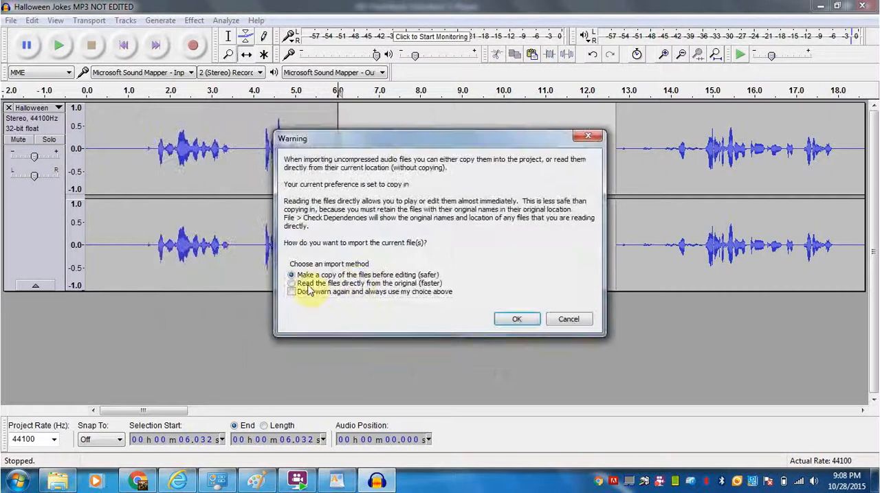
left_click(517, 320)
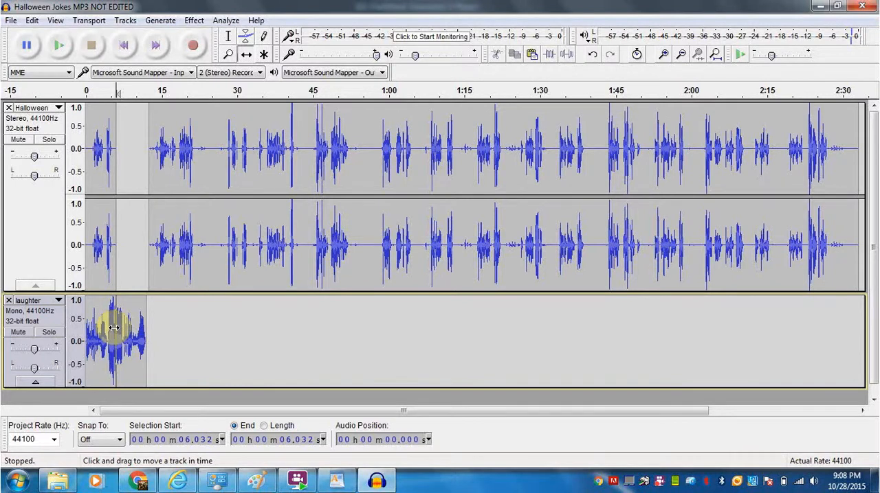
Shift the second Halloween clip to start at about 17.7 s and the laughter clip to start at about 5.4 s.
key("ctrl+1")
key("ctrl+1")
key("ctrl+1")
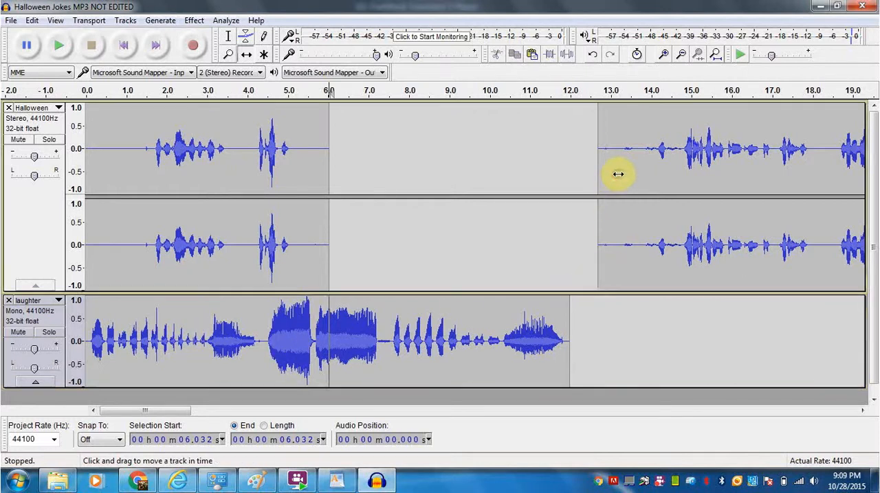
left_click_drag(618, 173, 821, 171)
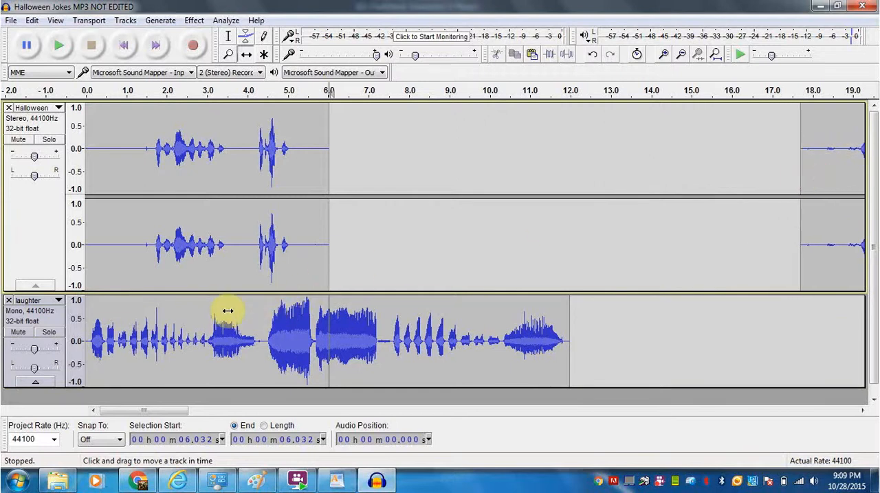
left_click_drag(228, 311, 447, 318)
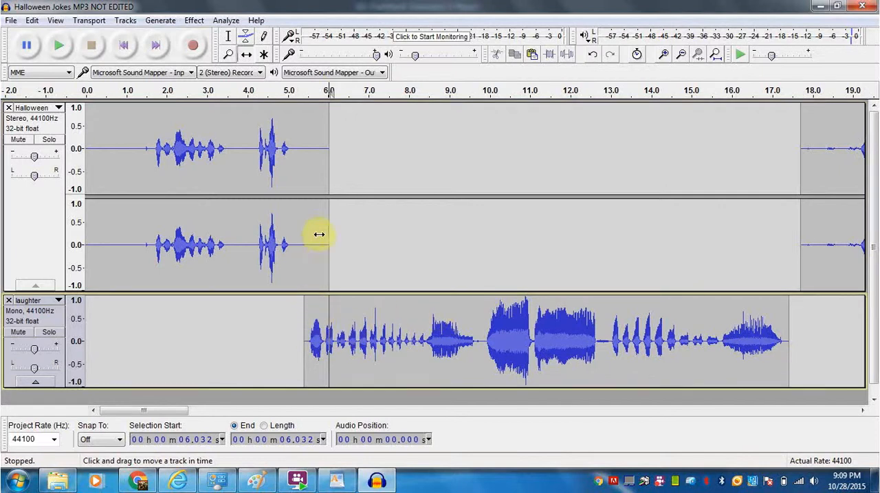
Play both tracks from the beginning to check the transition from the first joke into the laughter.
left_click(125, 47)
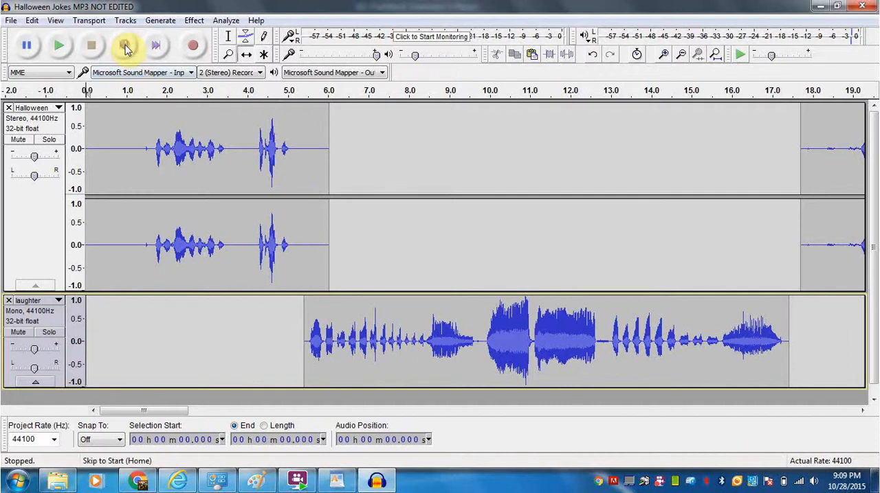
left_click(59, 47)
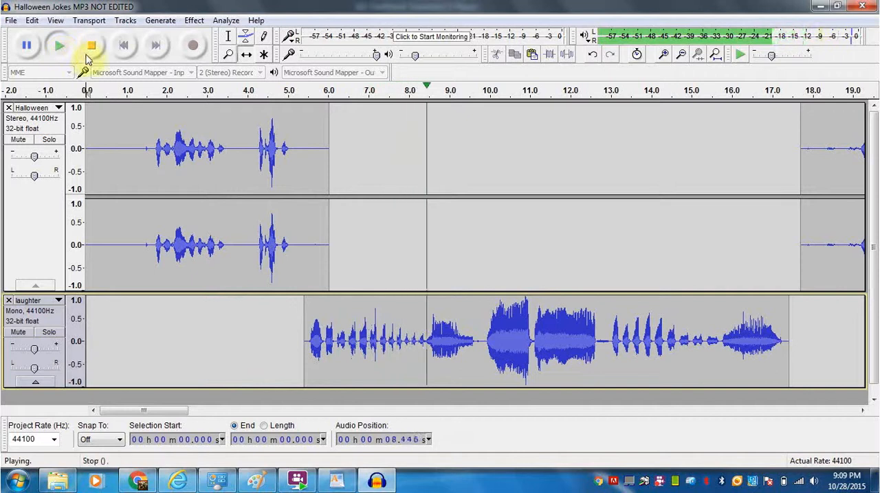
left_click(92, 47)
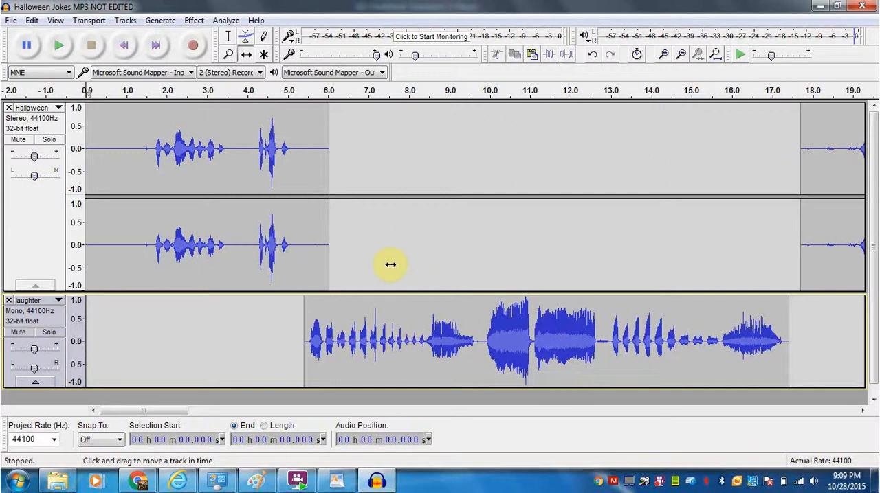
Shift the laughter clip to start at about 5.5 s and the second Halloween clip to start at about 17.1 s.
mouse_move(367, 308)
left_mouse_down()
mouse_move(391, 310)
mouse_move(353, 304)
mouse_move(370, 313)
left_mouse_up()
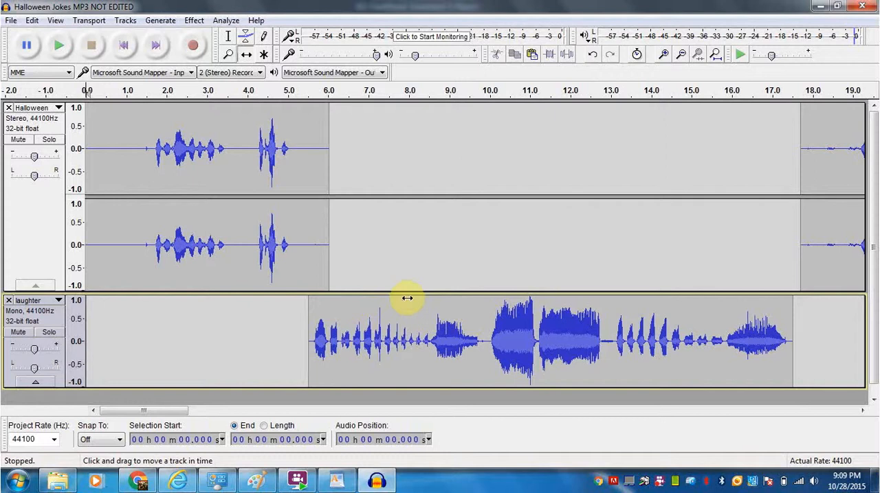
left_click_drag(820, 230, 793, 231)
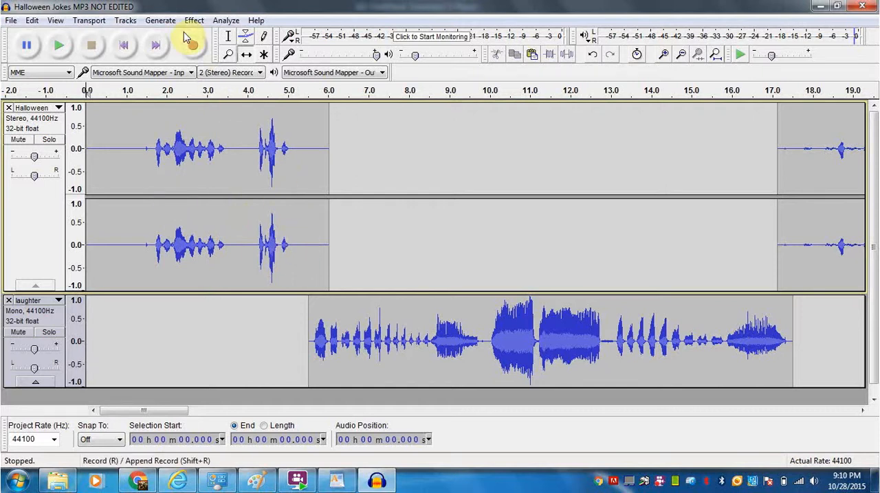
Amplify the first joke in the Halloween track, from about 1.21 s to 5.64 s, by 4.10 dB with clipping allowed.
left_click(231, 37)
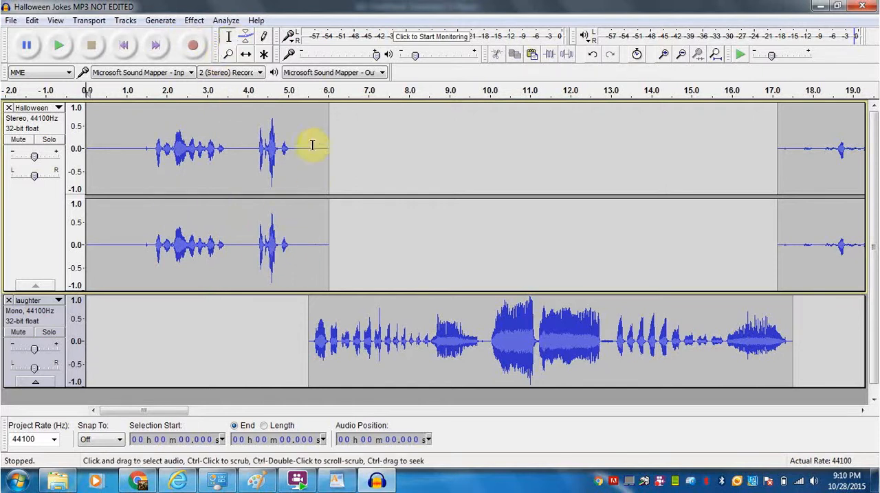
left_click_drag(313, 186, 134, 177)
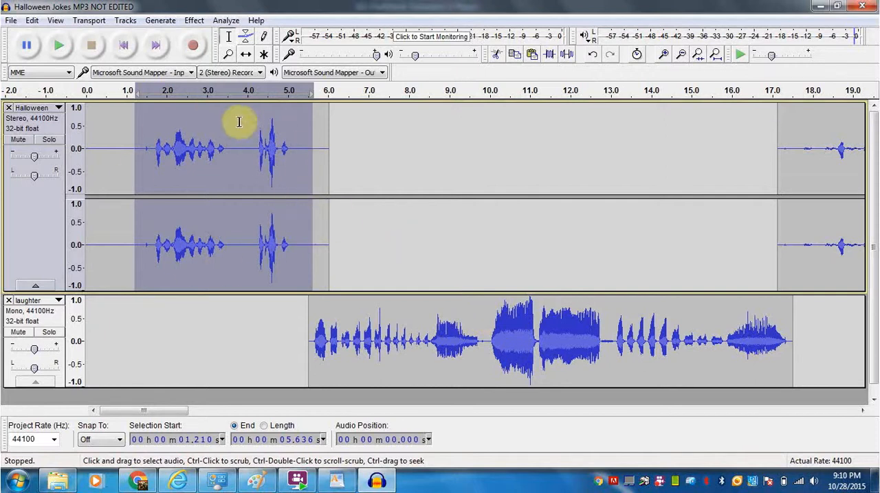
left_click(195, 21)
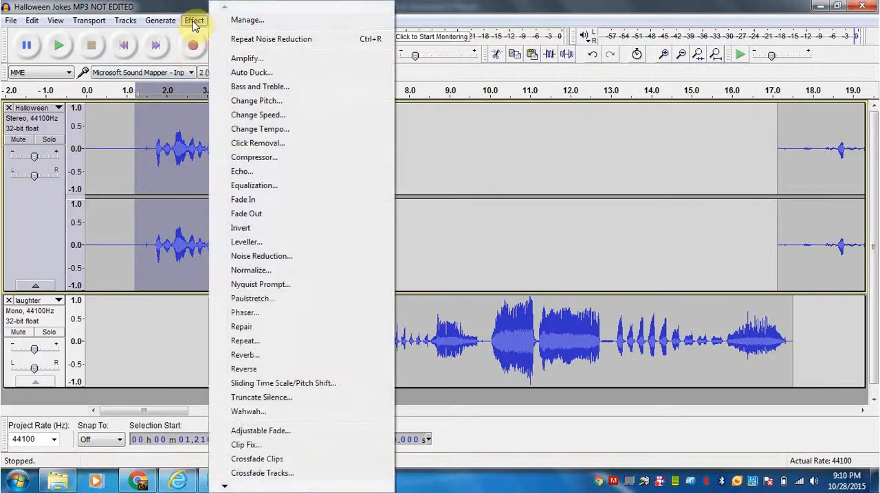
left_click(246, 59)
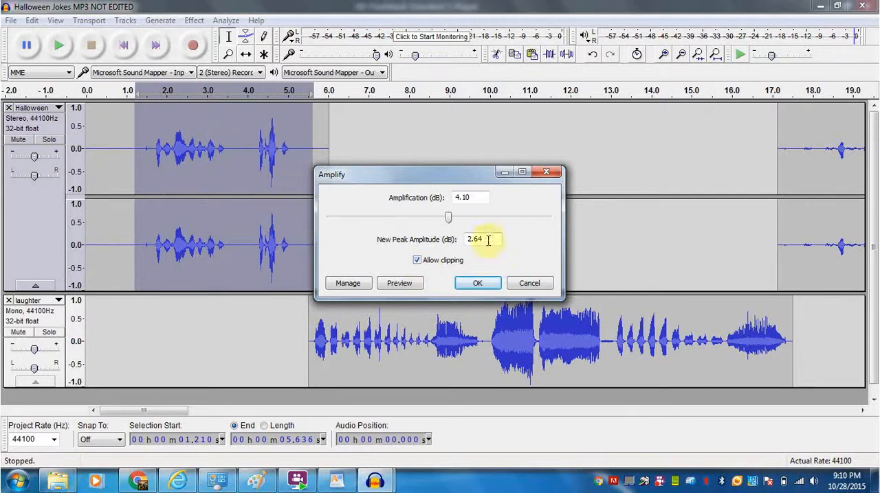
left_click(479, 284)
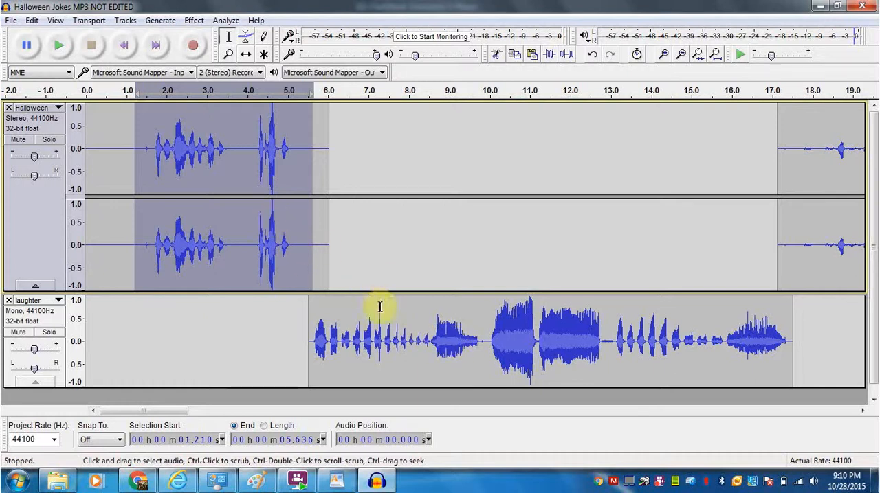
Play the project from the beginning to compare the amplified joke's volume with the laughter.
left_click(125, 42)
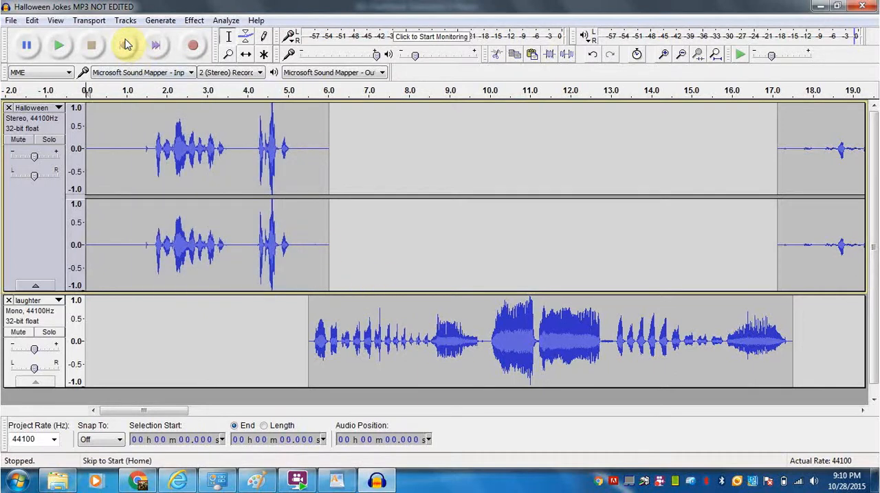
left_click(59, 46)
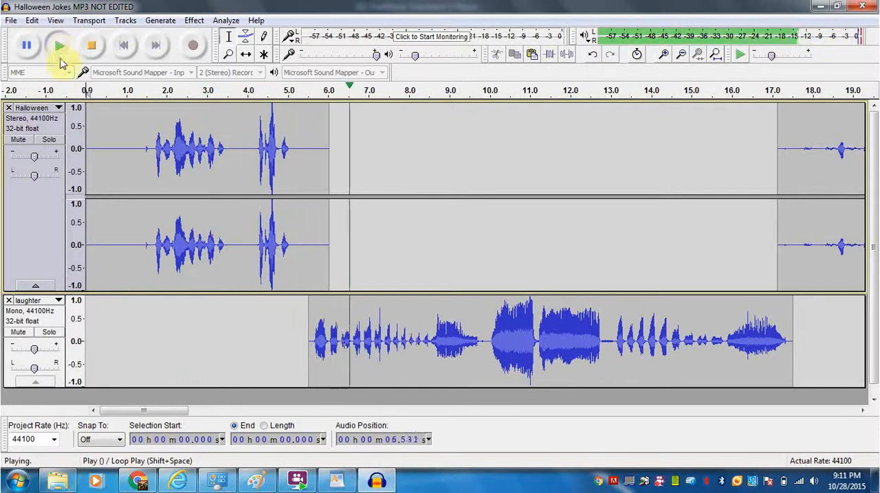
left_click(95, 46)
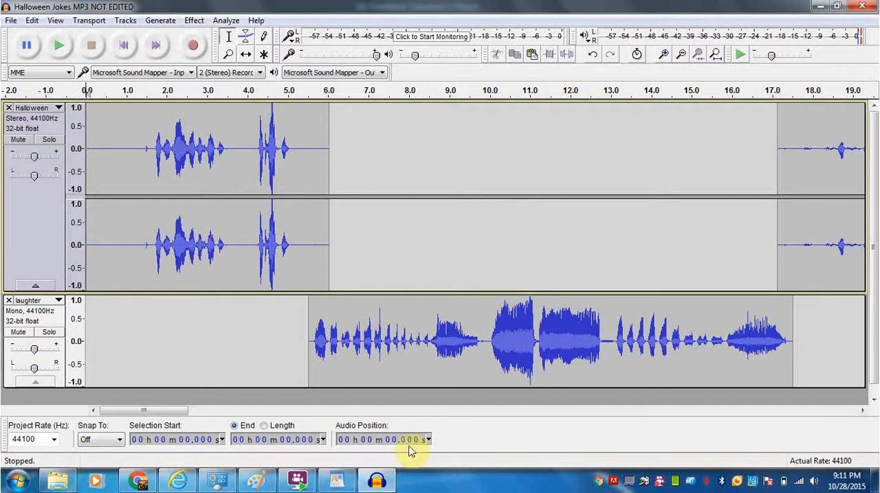
right_click(659, 482)
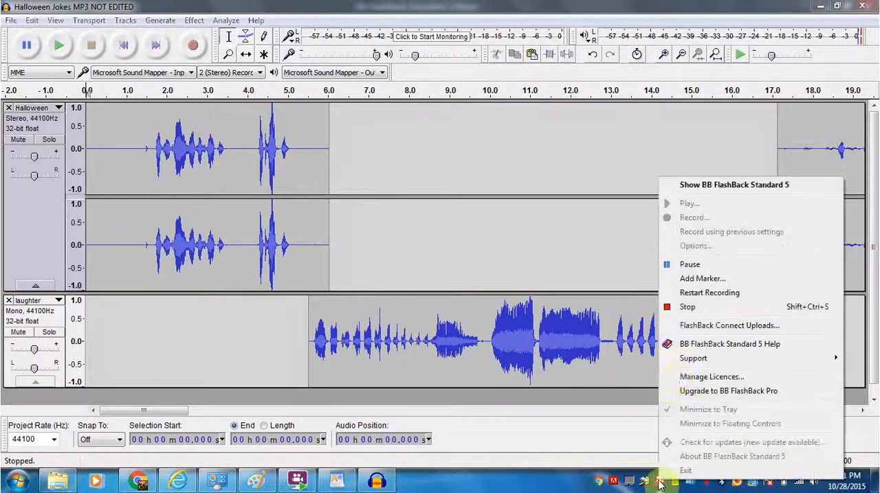